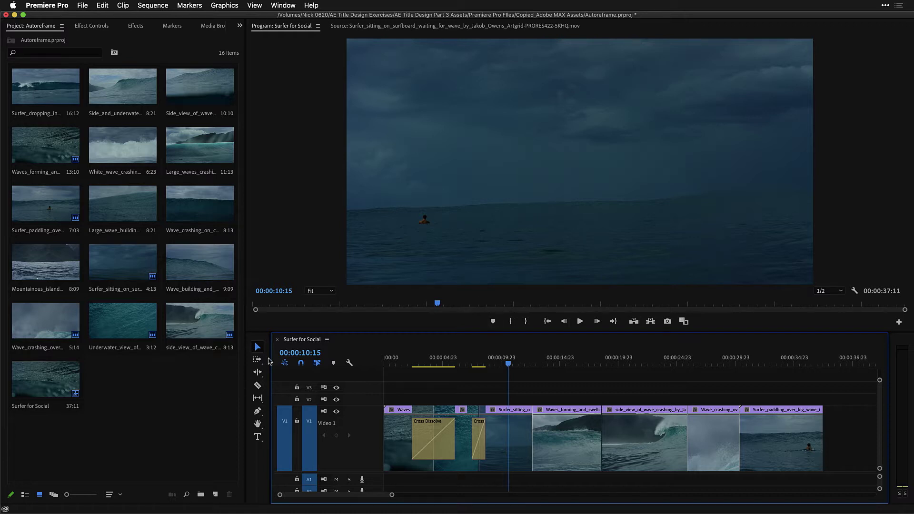
Step: Select the 'Surfer for Social' sequence in the Autoreframe project's Project panel
left_click(44, 381)
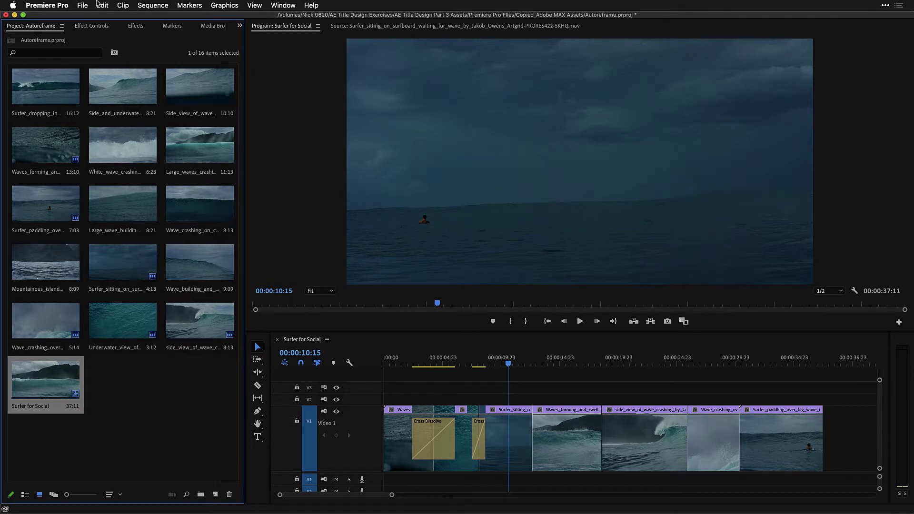
Step: Start Auto Reframe Sequence with Vertical 9:16 target aspect ratio and Default motion tracking
left_click(151, 6)
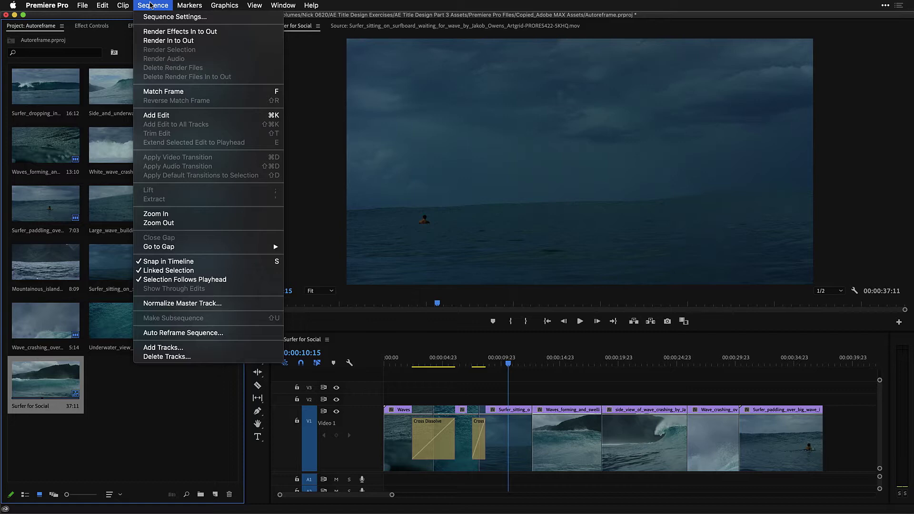
left_click(183, 333)
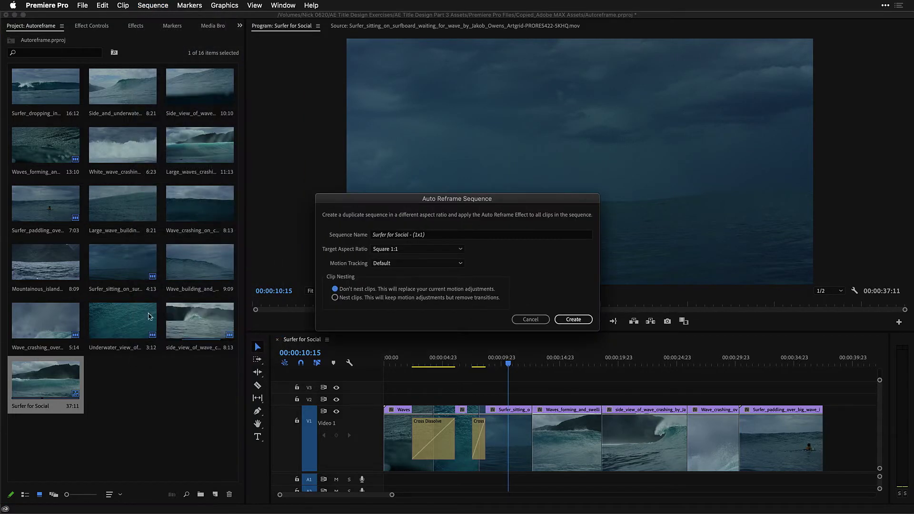
left_click_drag(429, 197, 434, 170)
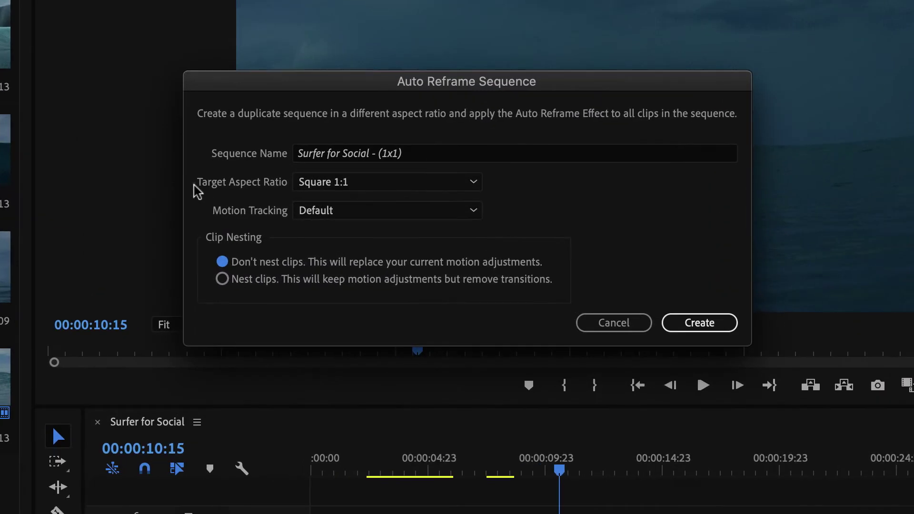
left_click(475, 188)
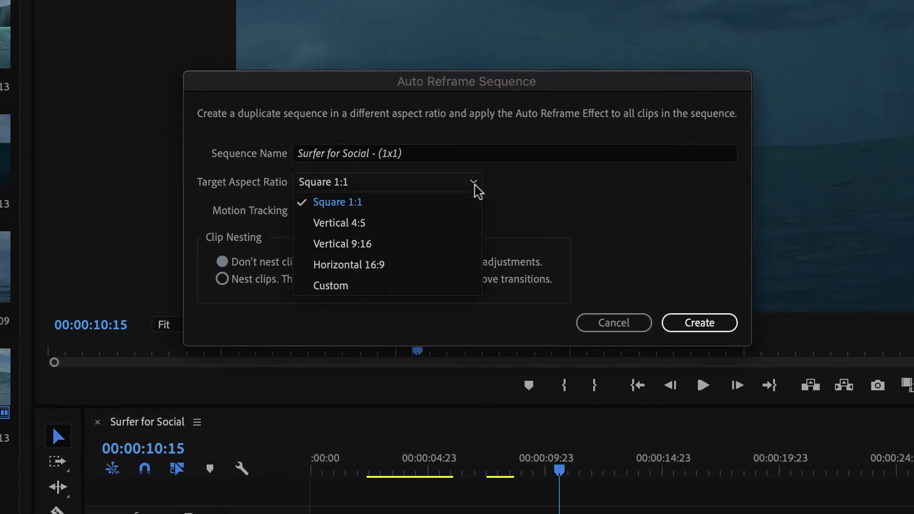
left_click(444, 253)
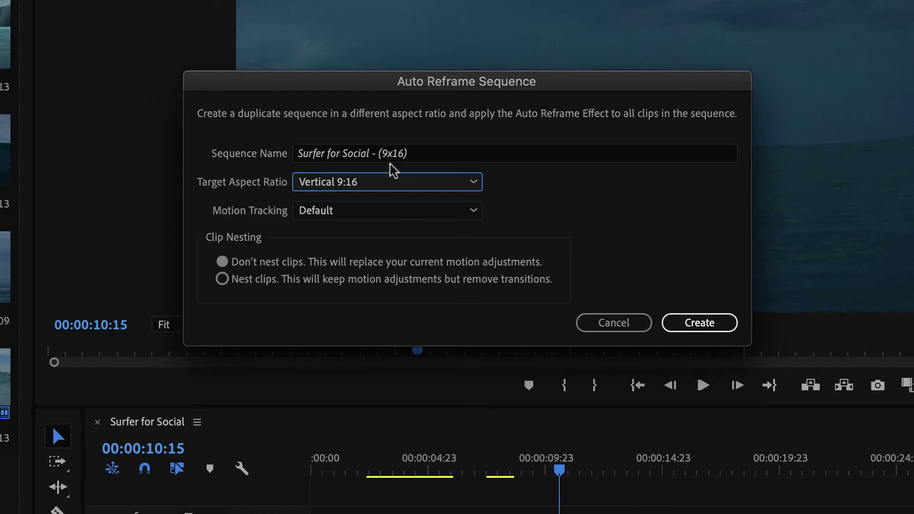
left_click(369, 217)
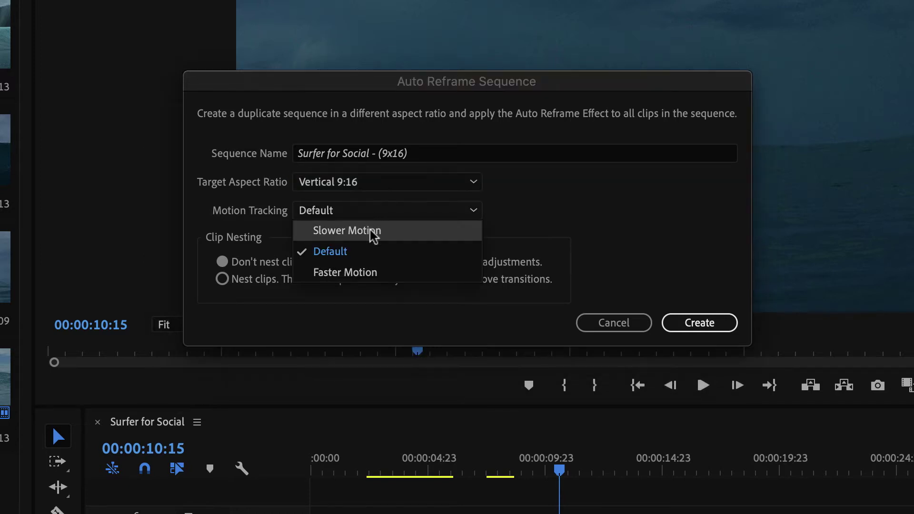
left_click(373, 258)
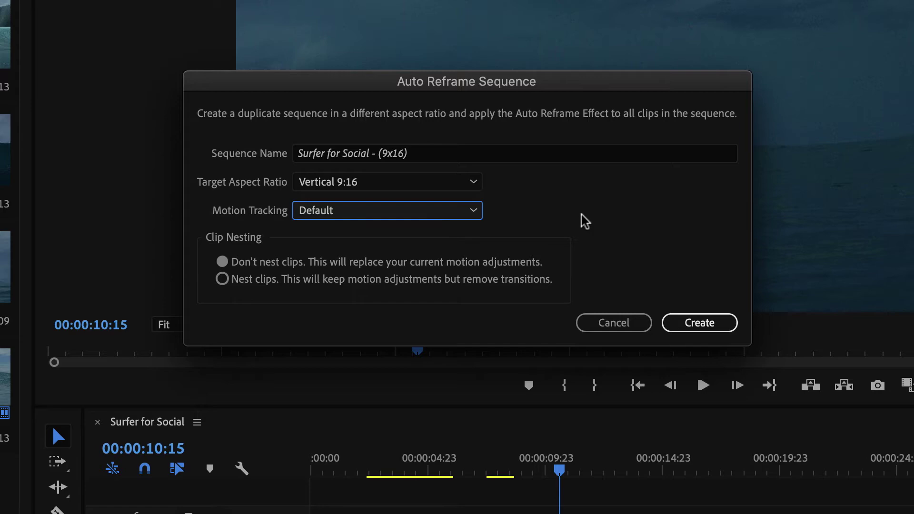
Step: Create the 9x16 sequence, open the Auto Reframed Sequences bin, and scrub Surfer_sitting to 00:00:11:17
left_click(709, 327)
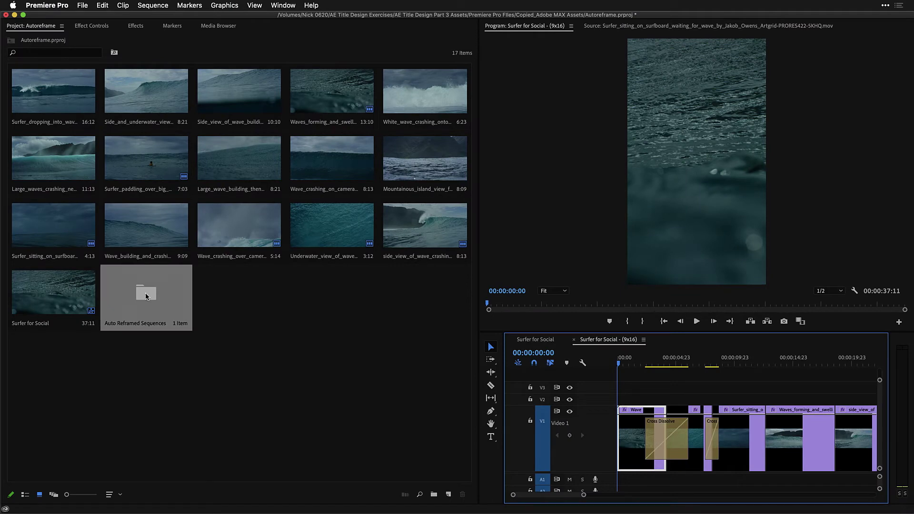
double_click(146, 296)
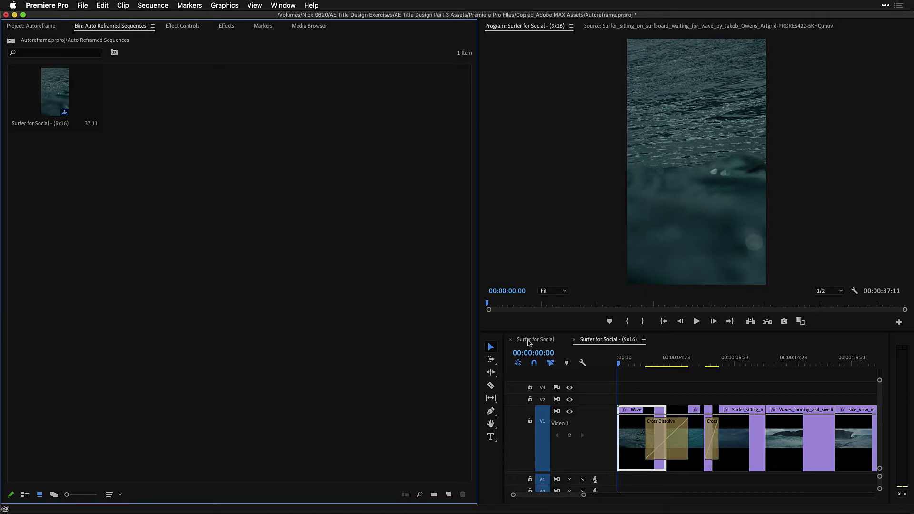
left_click(750, 364)
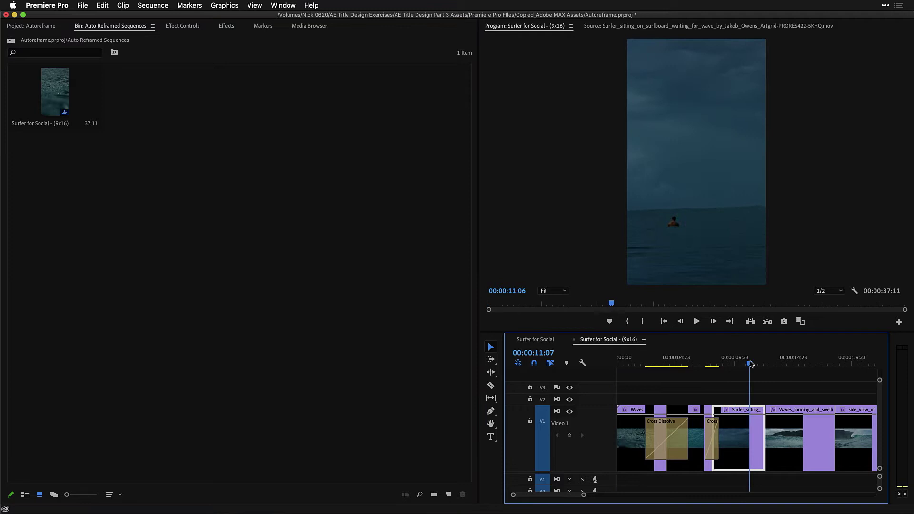
left_click_drag(750, 364, 755, 365)
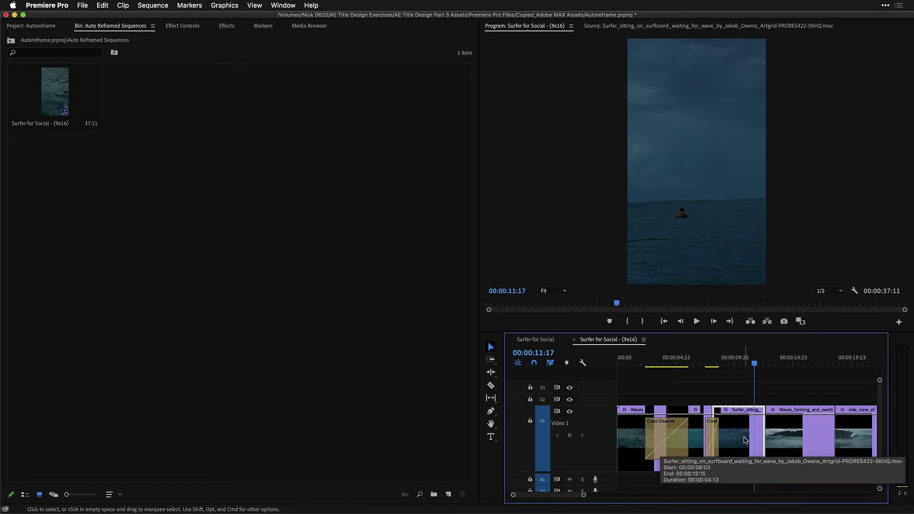
Step: Show the sitting surfer clip's Auto Reframe effect and scrub it from 00:00:11:13 to 00:00:12:15
key("shift+5")
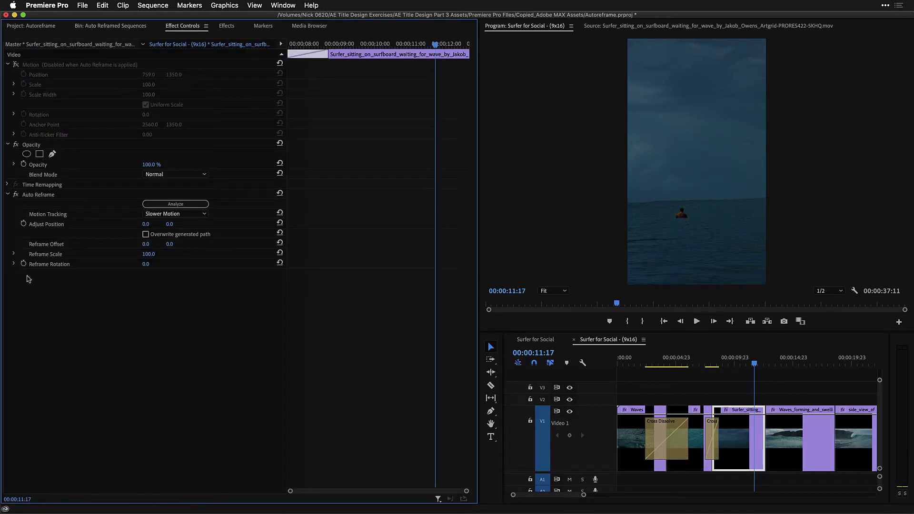
left_click(43, 193)
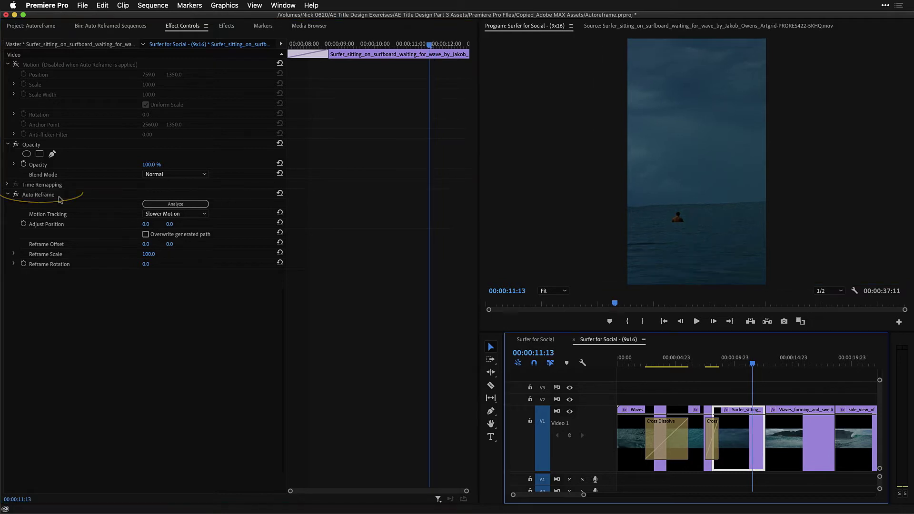
key("Left")
key("Left")
key("Left")
key("Left")
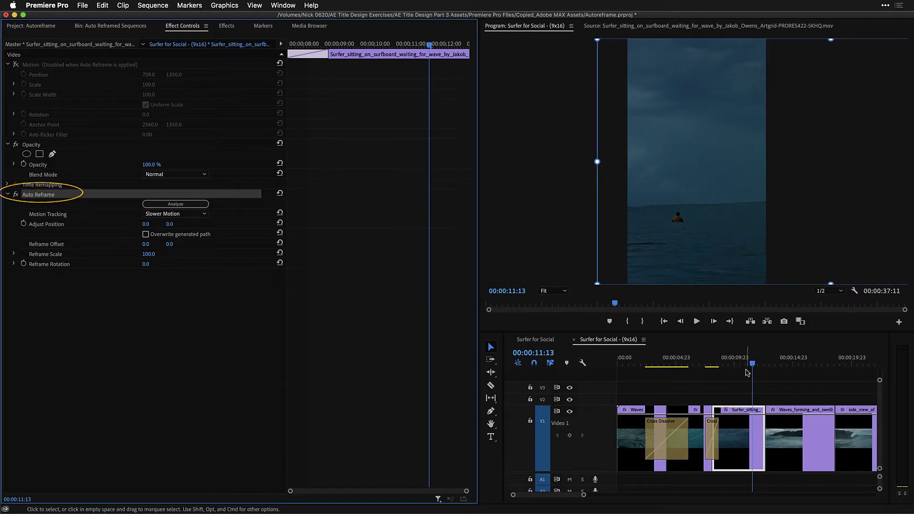
left_click_drag(741, 364, 766, 365)
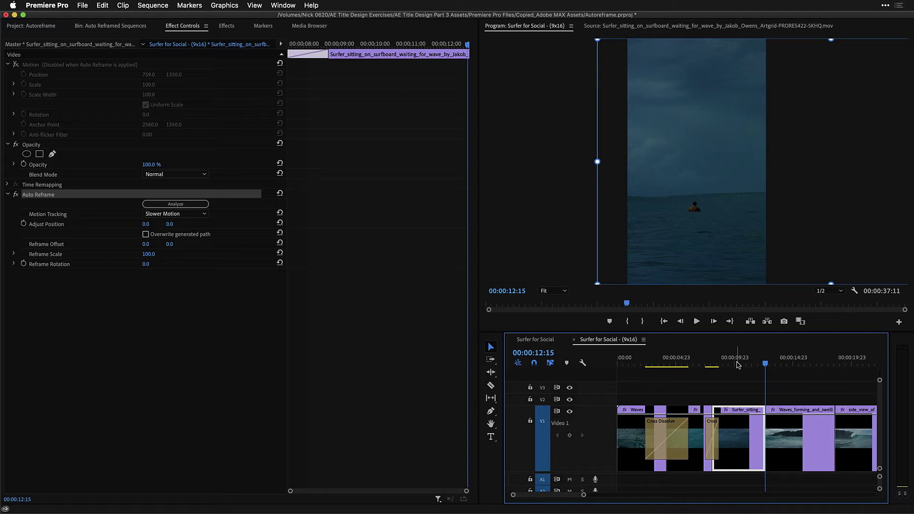
key("minus")
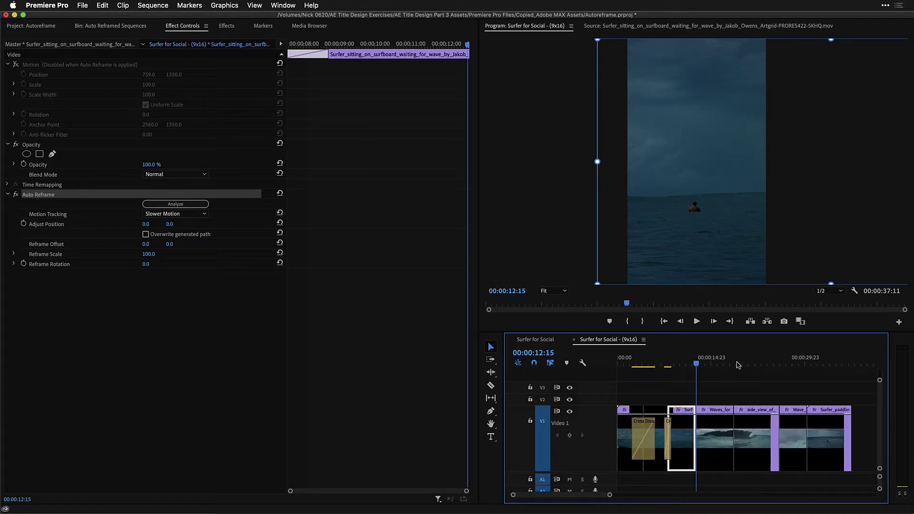
Step: At 00:00:32:20, check the paddling clip's Auto Reframe framing and enable Overwrite generated path
left_click(822, 363)
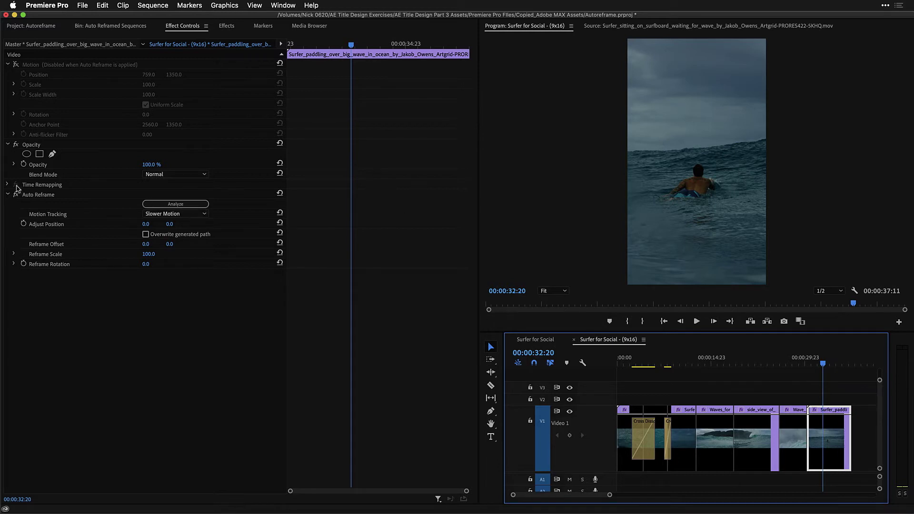
left_click(27, 196)
mouse_move(823, 367)
left_mouse_down()
mouse_move(838, 366)
mouse_move(815, 365)
mouse_move(843, 365)
mouse_move(816, 365)
mouse_move(834, 362)
left_mouse_up()
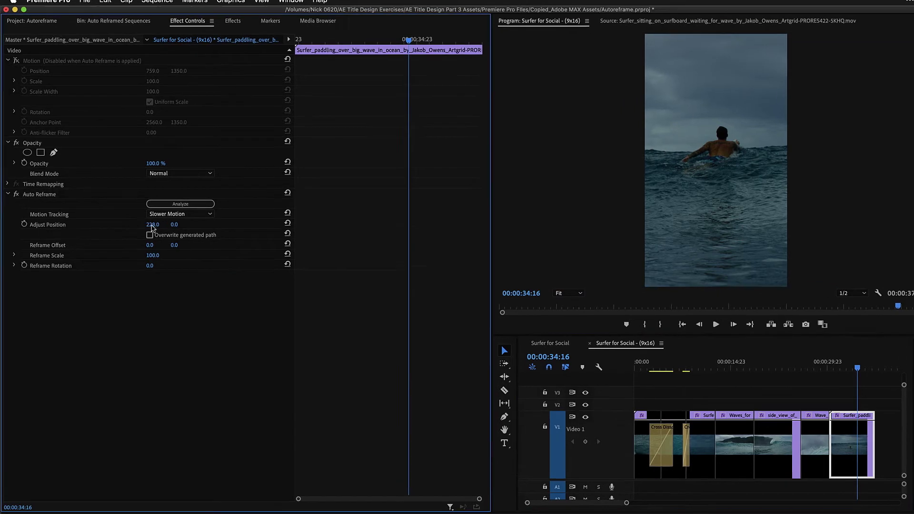
left_click(147, 234)
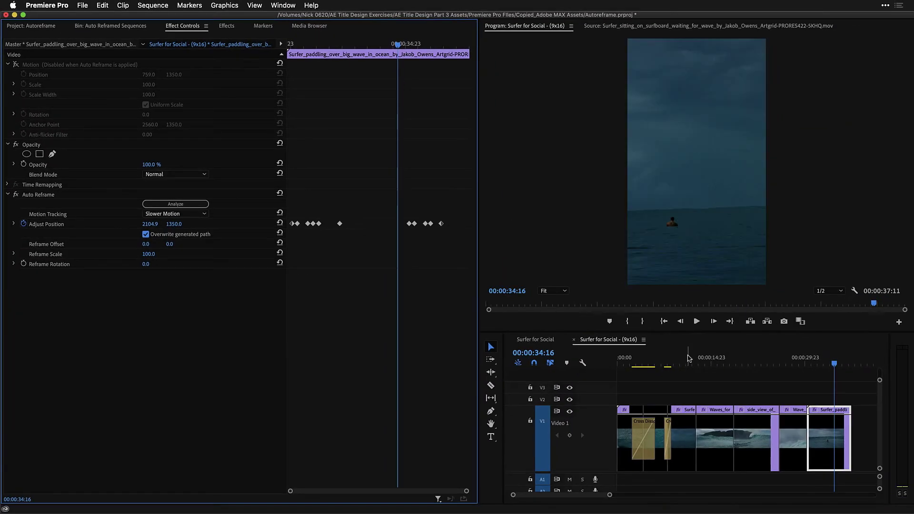
Step: Undo the paddling override, then override the sitting clip's path with Adjust Position X 7137.4 at 9:09
key("super+z")
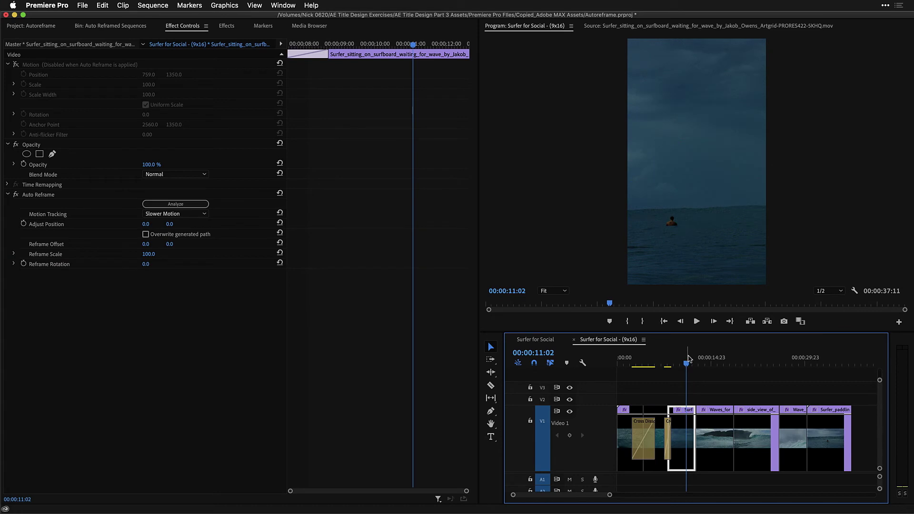
left_click(145, 235)
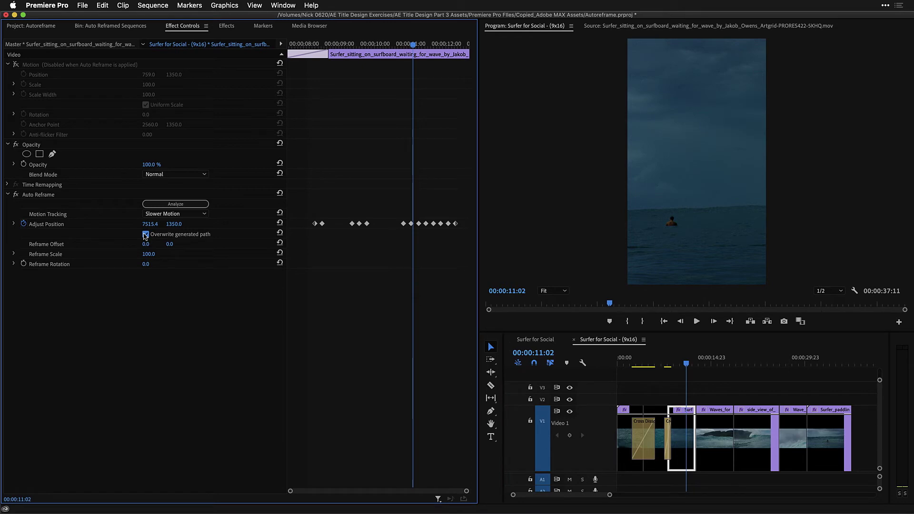
left_click_drag(329, 44, 352, 43)
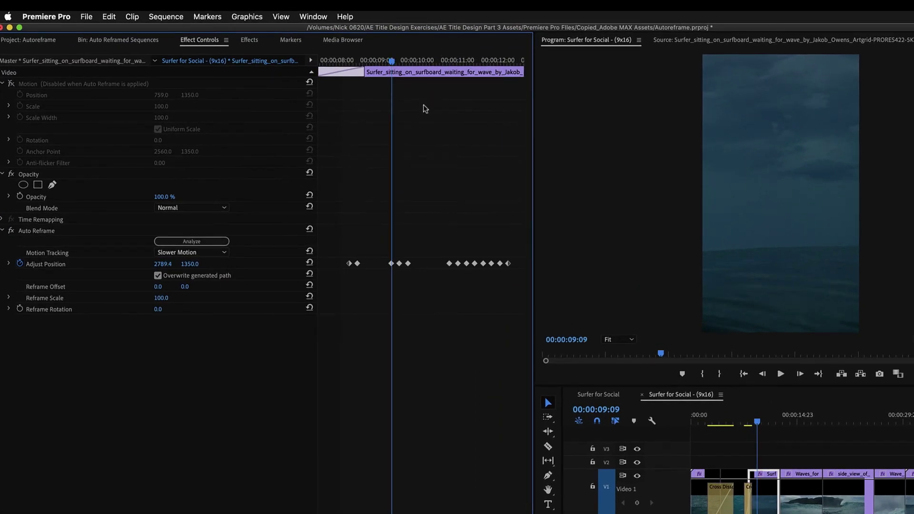
left_click(9, 264)
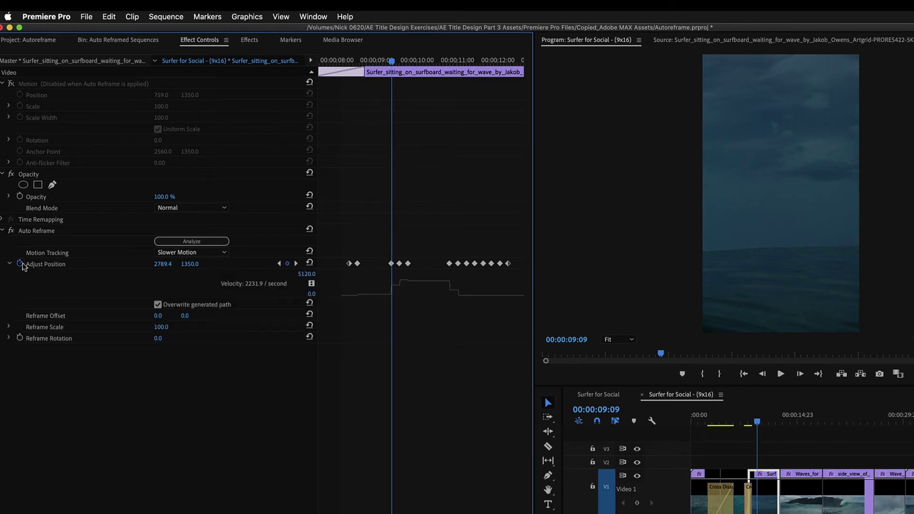
left_click(296, 264)
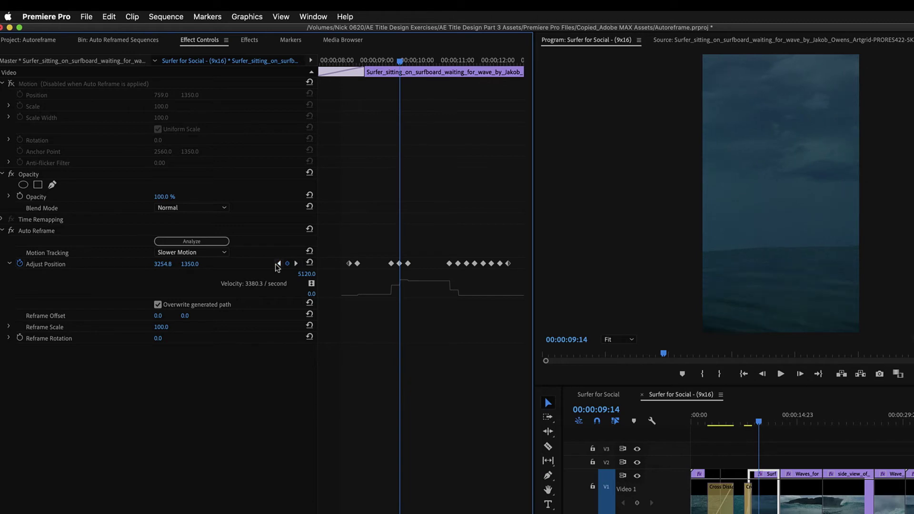
left_click(279, 263)
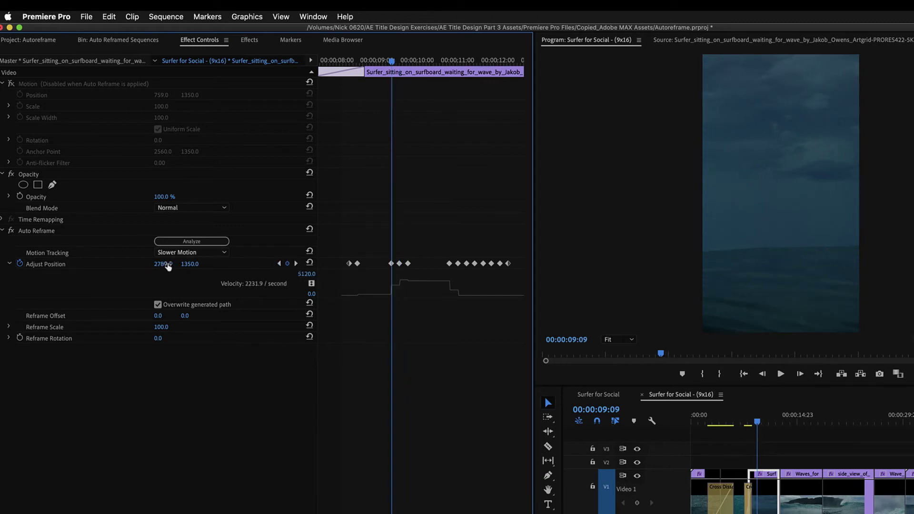
left_click_drag(162, 264, 17, 261)
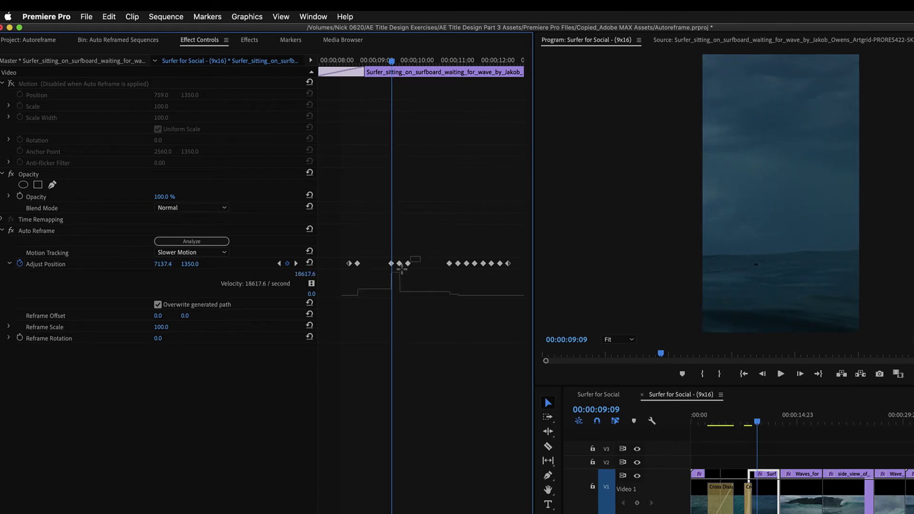
Step: Delete the two Adjust Position keyframes just after 9:09 and review the edited pan
left_click_drag(413, 257, 400, 274)
key("Delete")
left_click(398, 61)
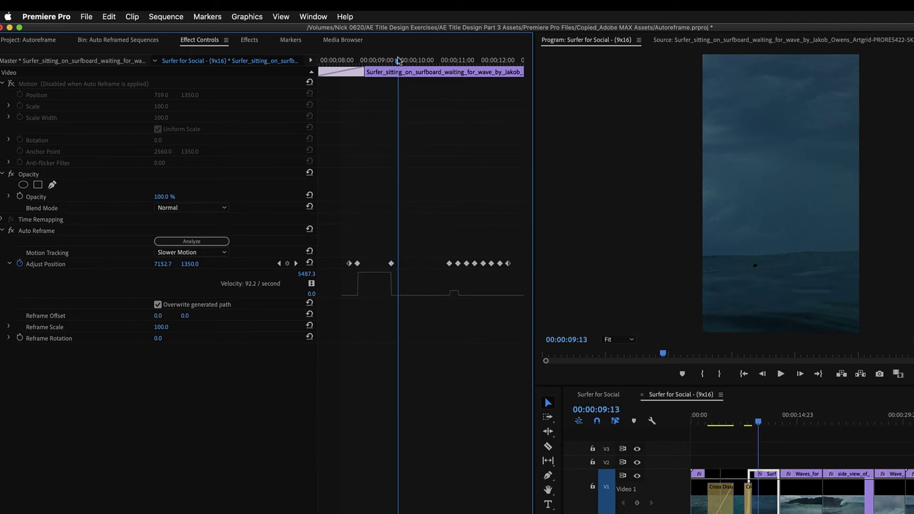
mouse_move(398, 61)
left_mouse_down()
mouse_move(450, 61)
mouse_move(347, 62)
mouse_move(401, 63)
mouse_move(380, 66)
mouse_move(392, 66)
left_mouse_up()
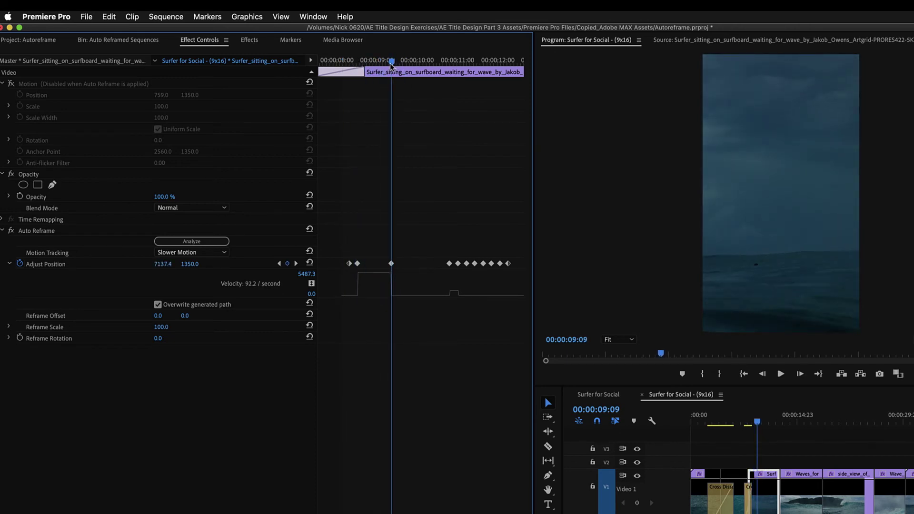
Step: Set the 00:00:09:09 Adjust Position keyframe's temporal interpolation to Ease In
right_click(391, 265)
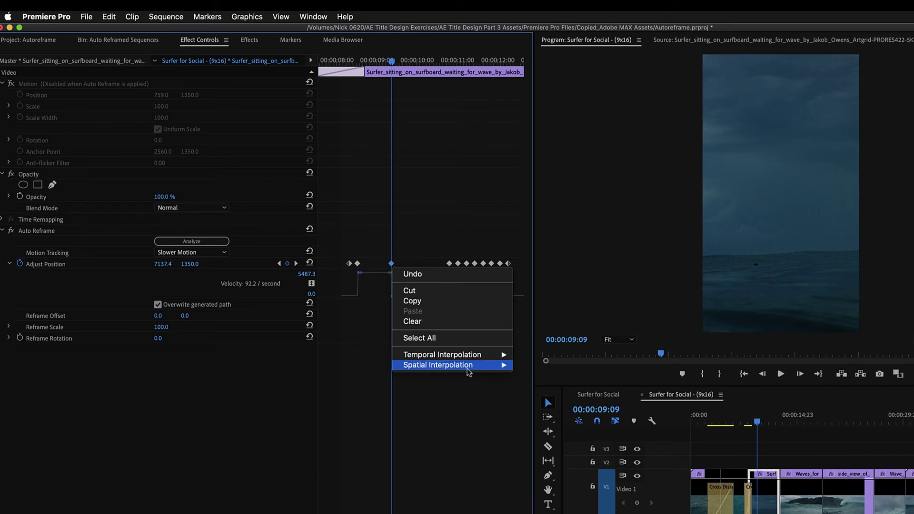
mouse_move(468, 358)
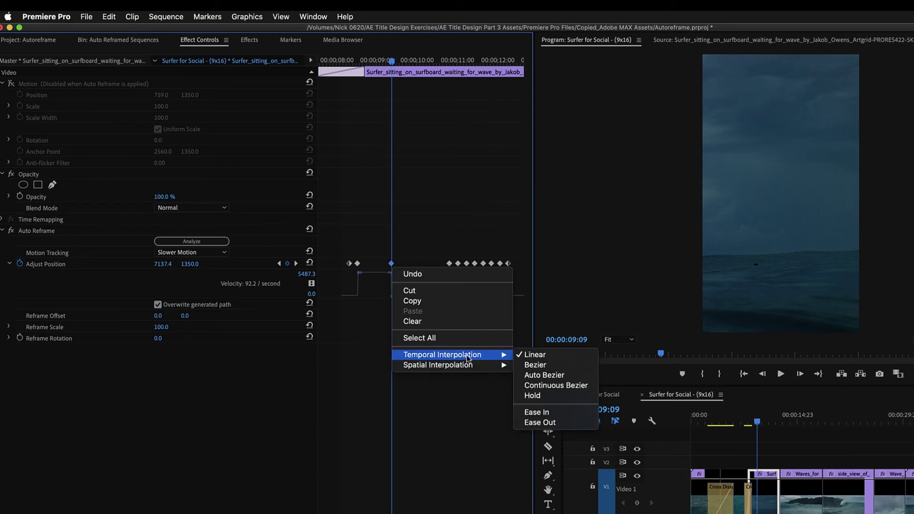
left_click(568, 412)
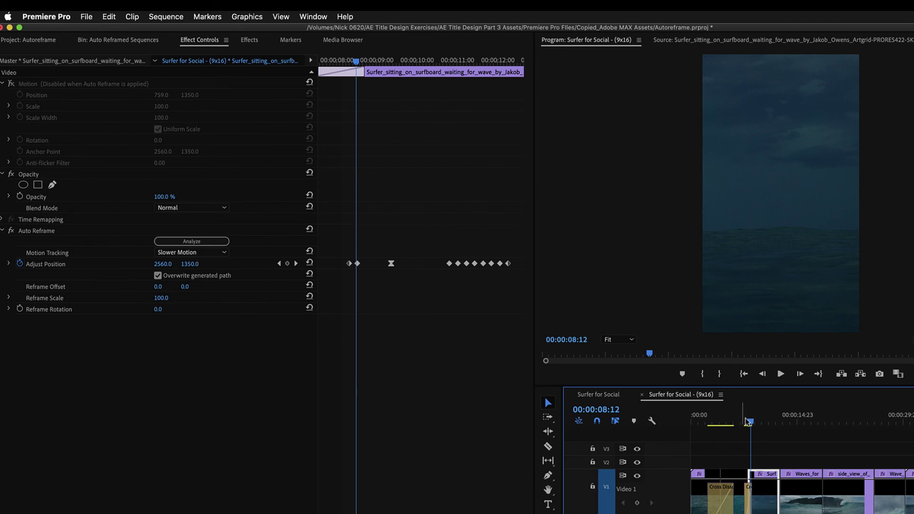
Step: Play back the eased pan, then select the Waves_forming clip at 00:00:14:20
key("space")
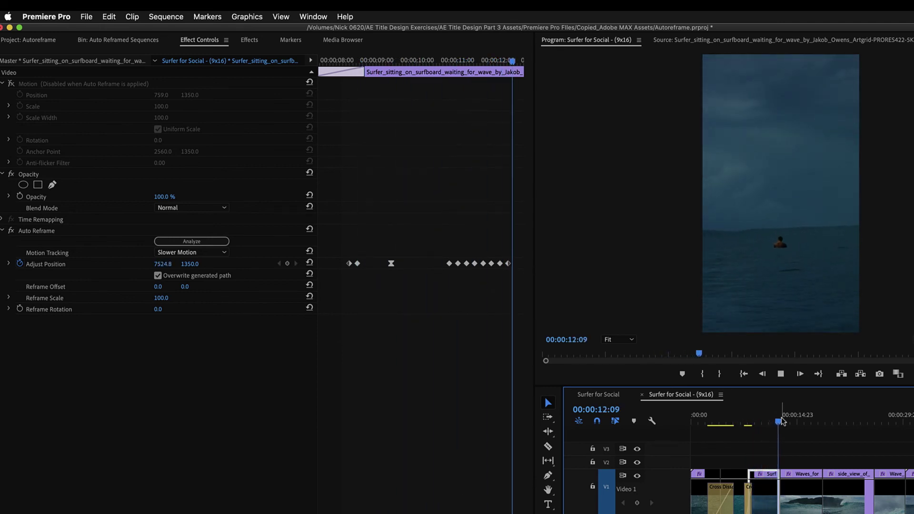
left_click(811, 493)
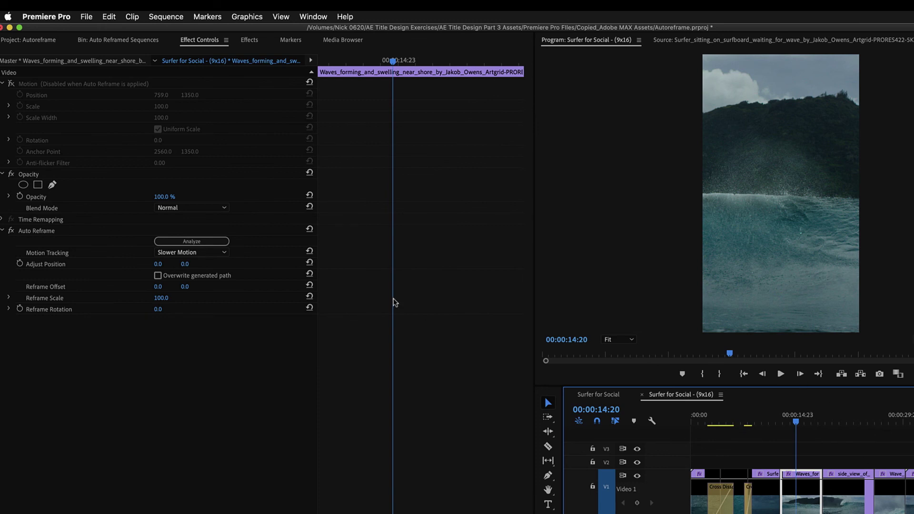